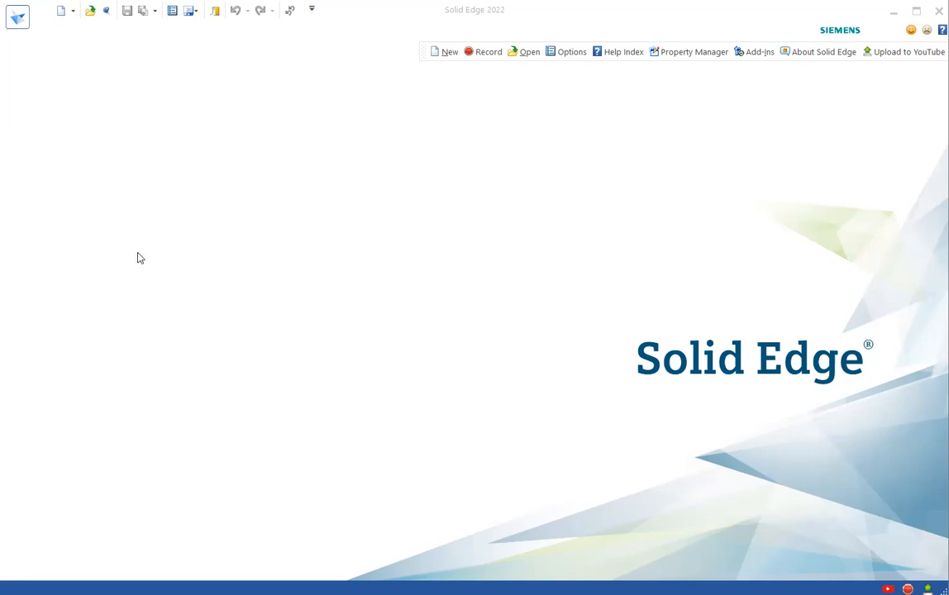
# Step: Create a new assembly document from the GB Metric Assembly template
pyautogui.click(17, 20)
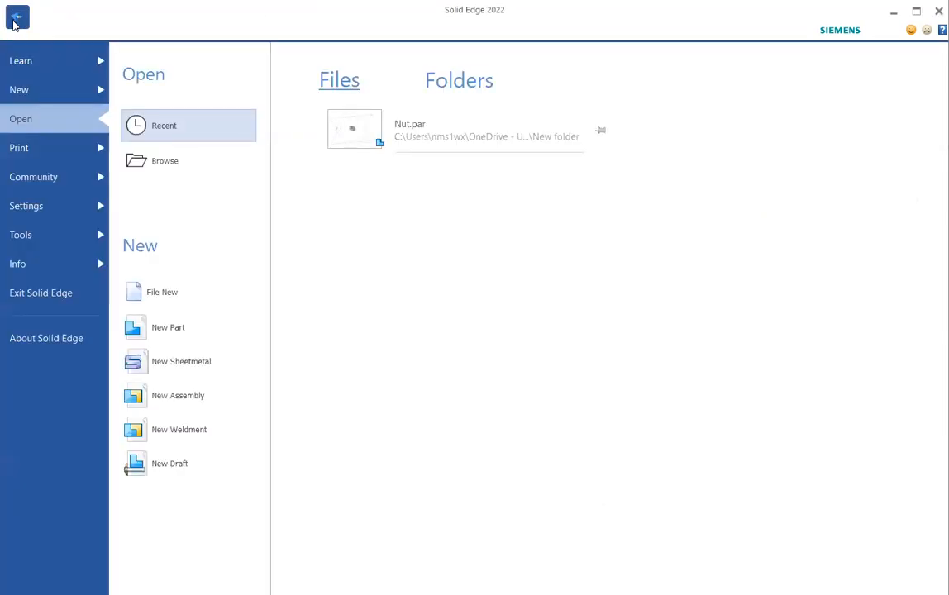
pyautogui.moveTo(25, 95)
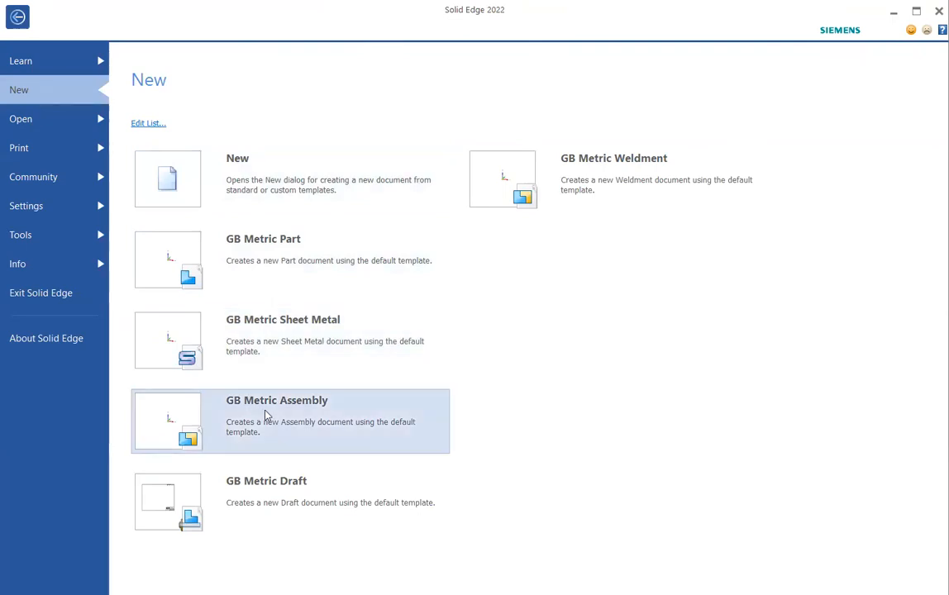
pyautogui.moveTo(265, 415)
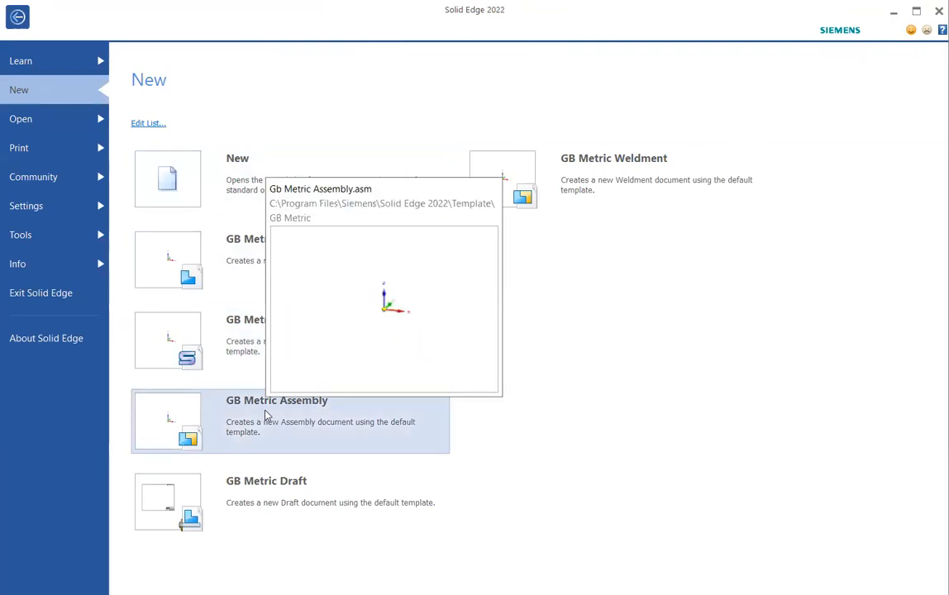
pyautogui.click(266, 415)
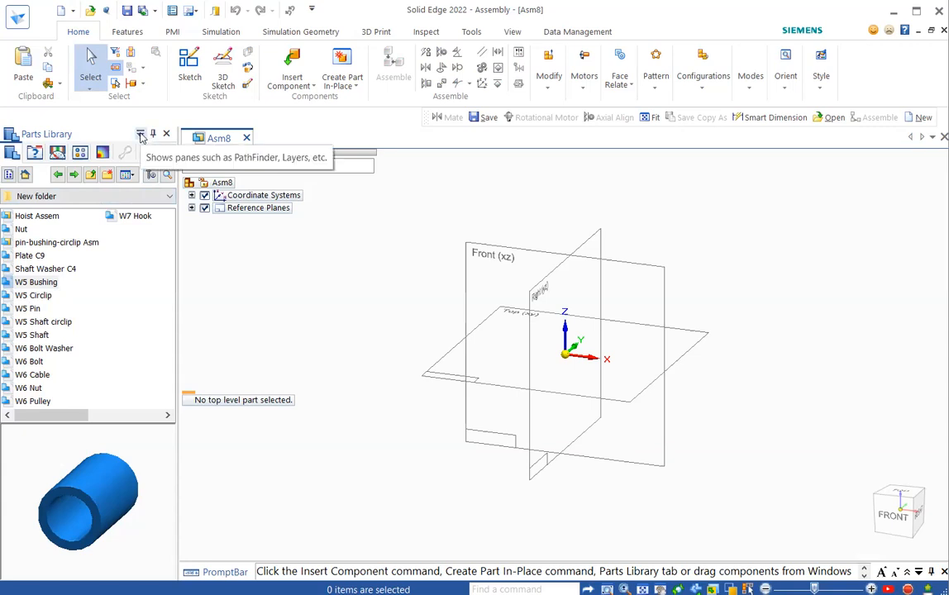
# Step: Place the W5 Pin from the Parts Library's New folder as the first component of the assembly
pyautogui.click(140, 134)
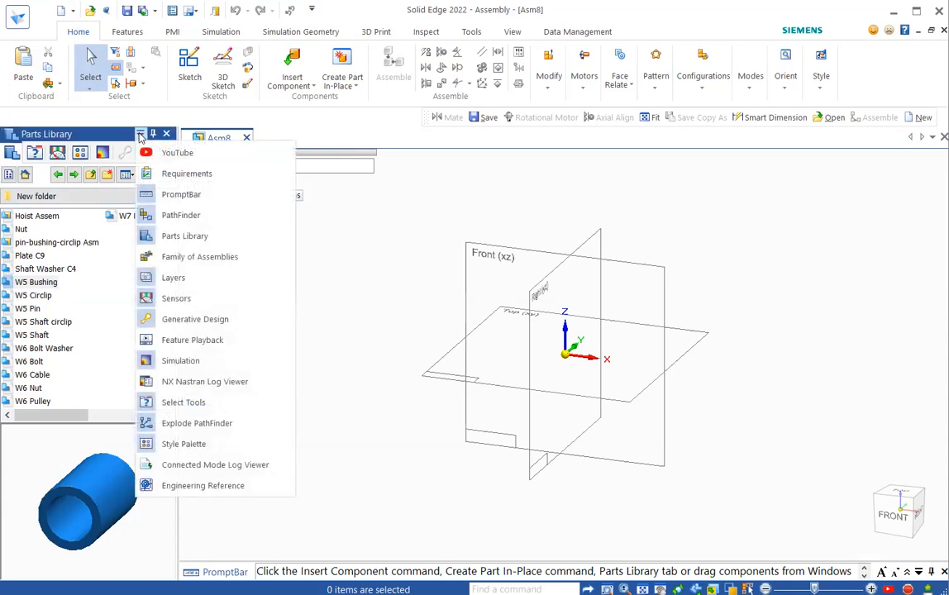
pyautogui.click(166, 240)
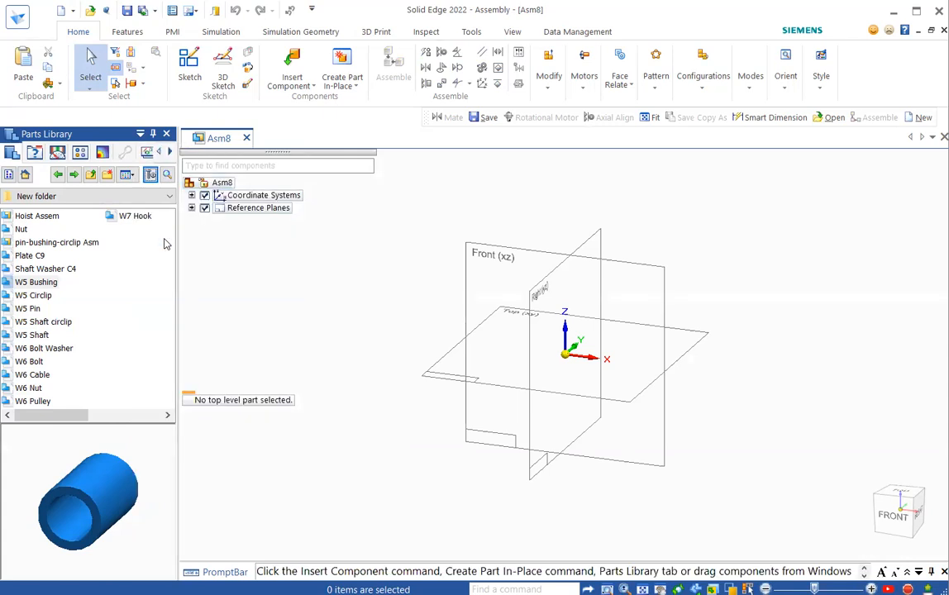
pyautogui.click(33, 197)
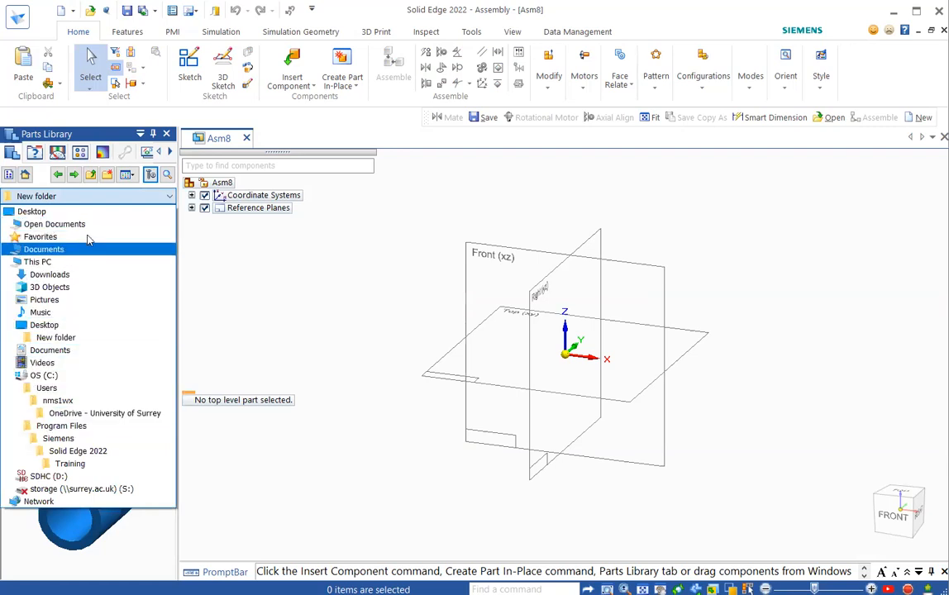
pyautogui.click(91, 197)
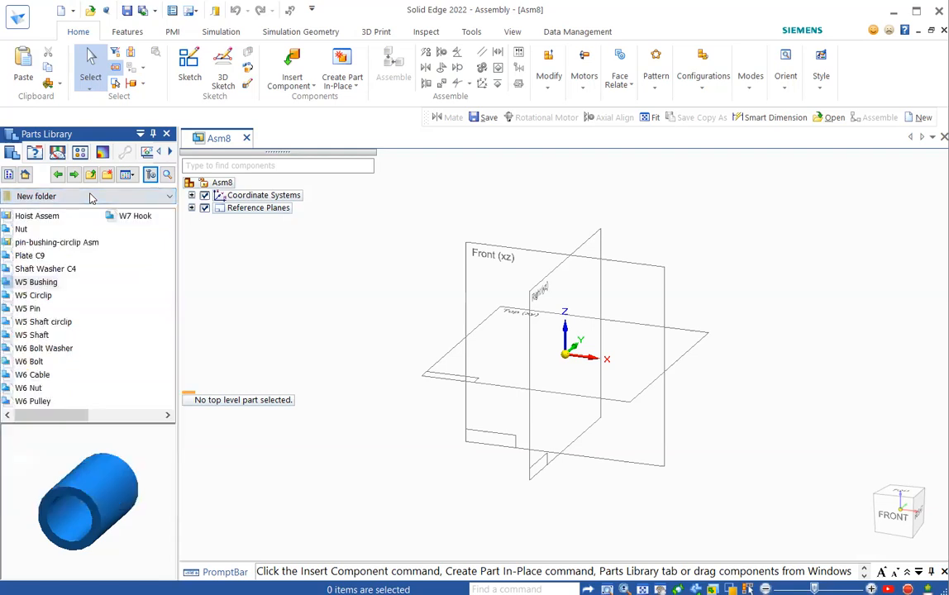
pyautogui.click(33, 308)
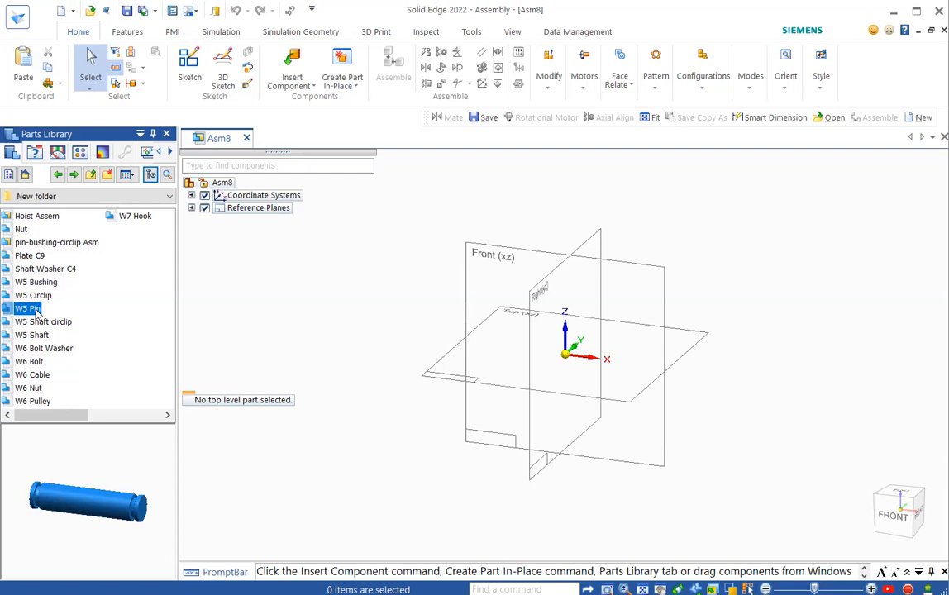
pyautogui.doubleClick(35, 311)
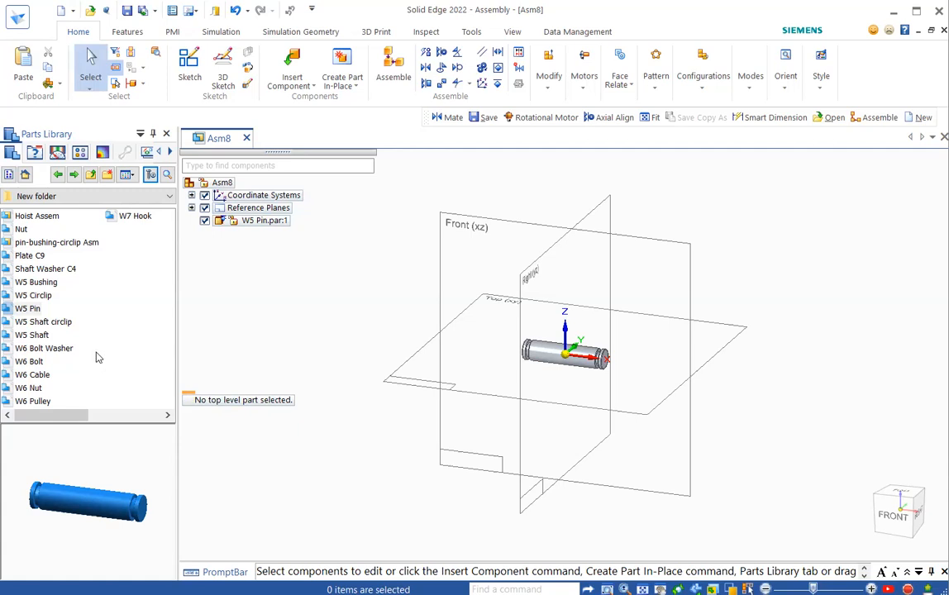
# Step: Add a W5 Circlip from the Parts Library to the assembly, placed in empty space away from the pin
pyautogui.click(35, 375)
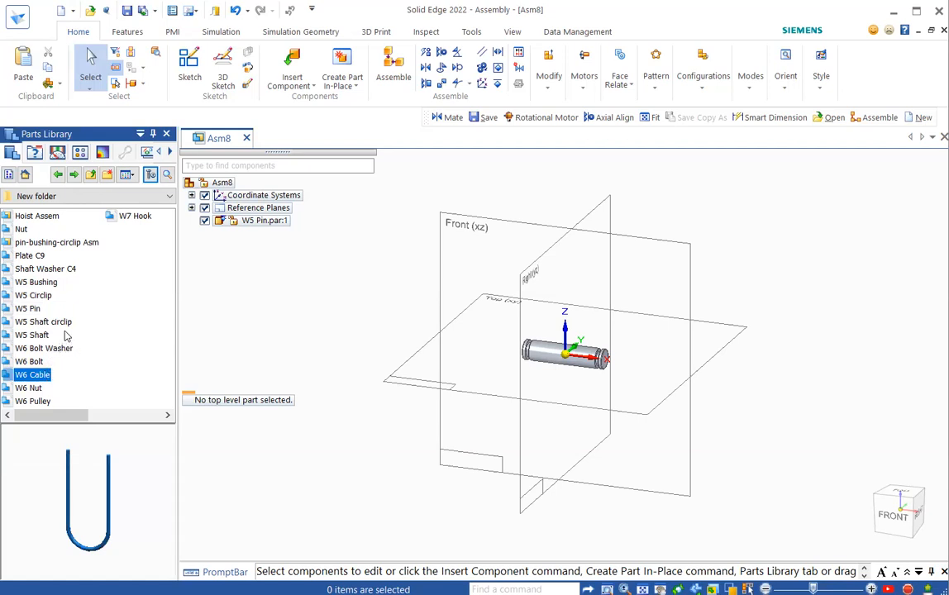
pyautogui.click(41, 293)
pyautogui.moveTo(42, 298); pyautogui.dragTo(262, 314)
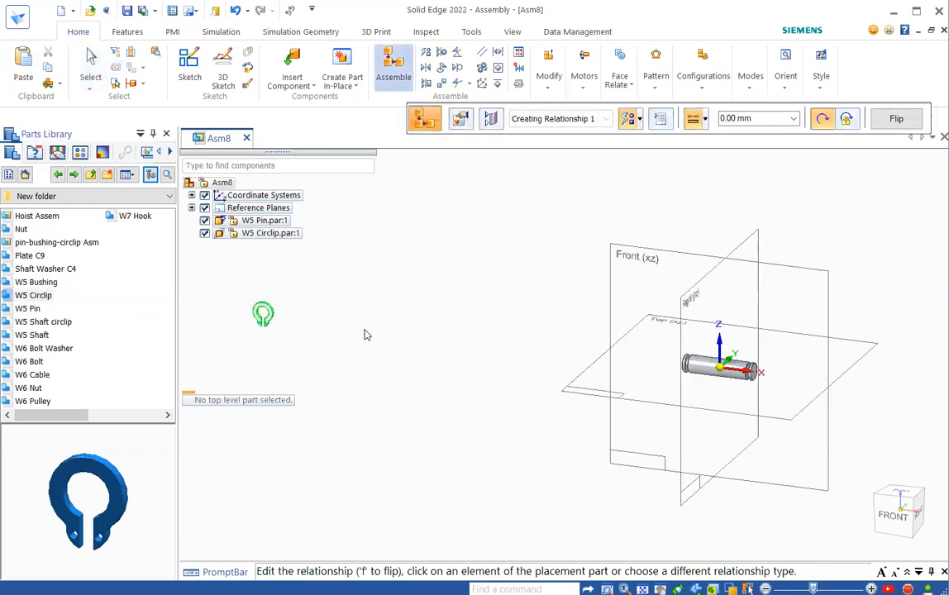
# Step: Axially align the W5 Circlip's cylindrical axis with the axis of the W5 Pin, leaving rotation unlocked
pyautogui.click(391, 73)
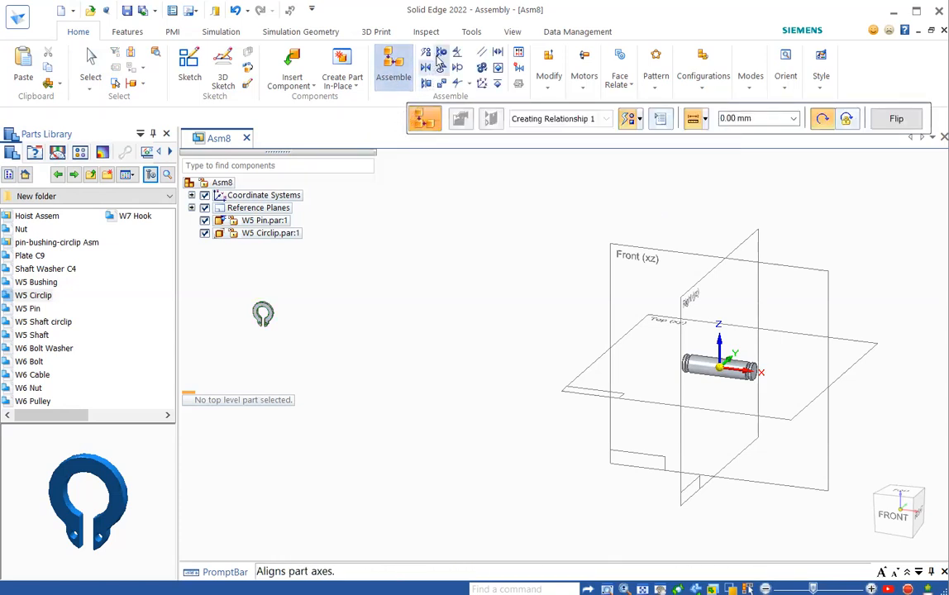
pyautogui.click(440, 54)
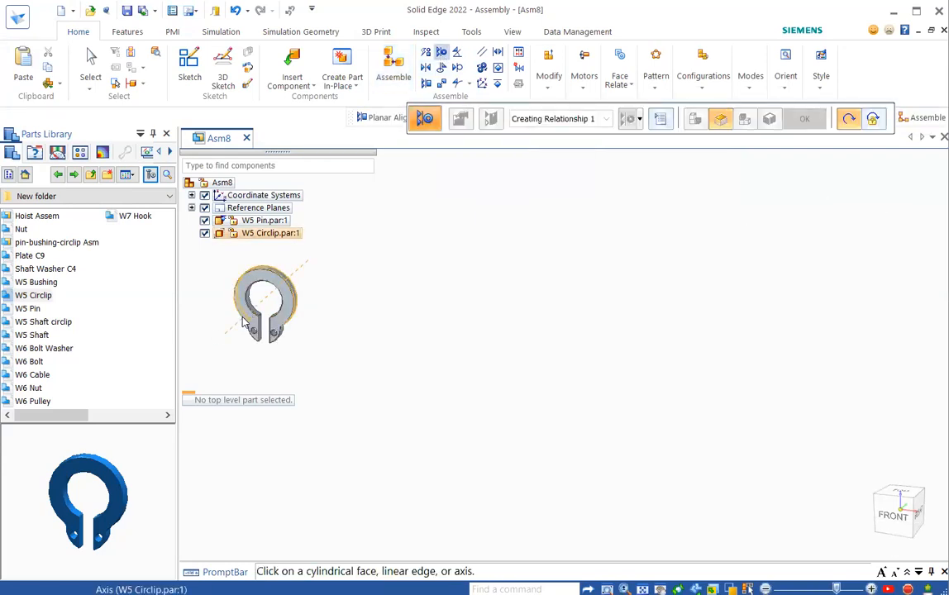
pyautogui.click(244, 322)
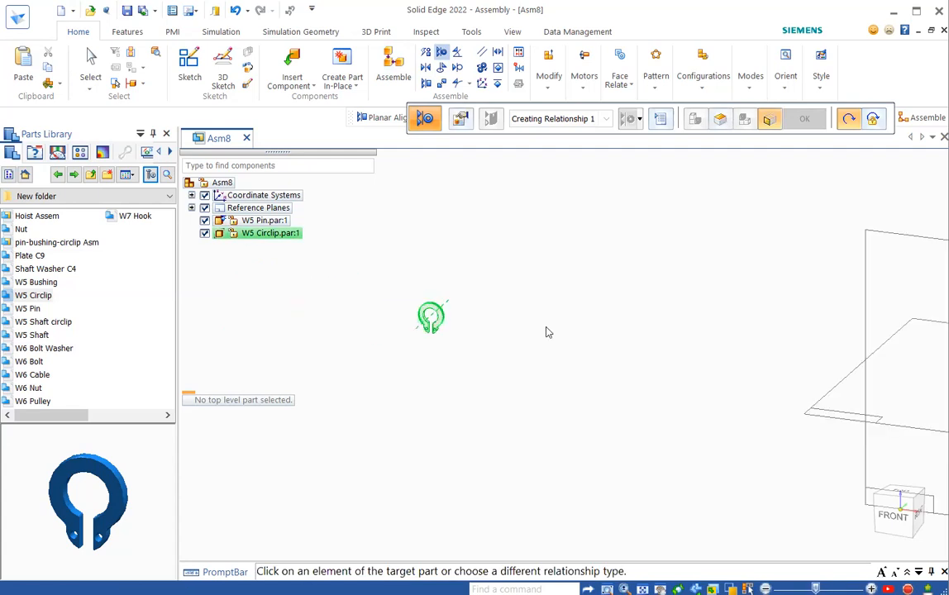
pyautogui.scroll(-1, 546, 329)
pyautogui.scroll(5, 909, 374)
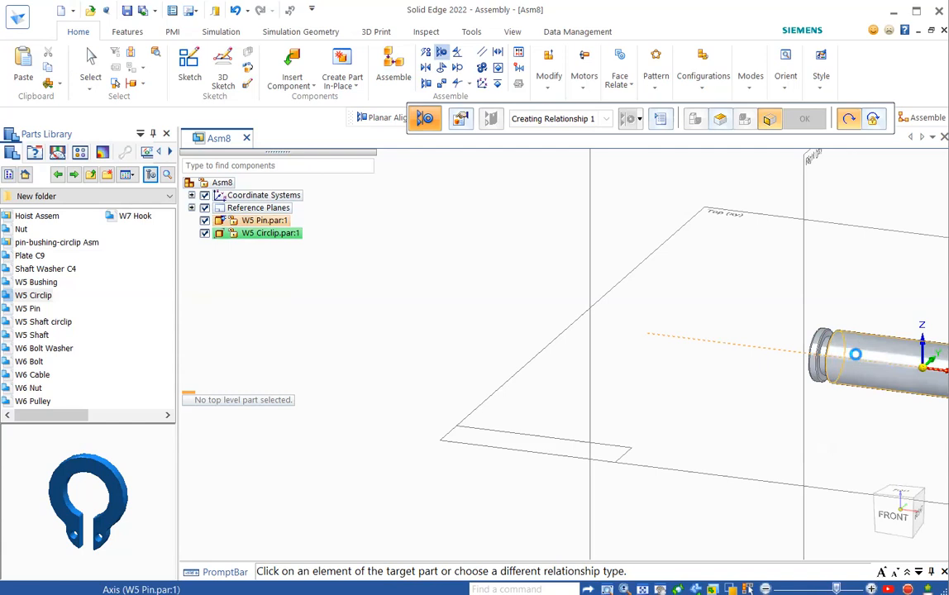
pyautogui.click(857, 358)
pyautogui.scroll(-5, 521, 364)
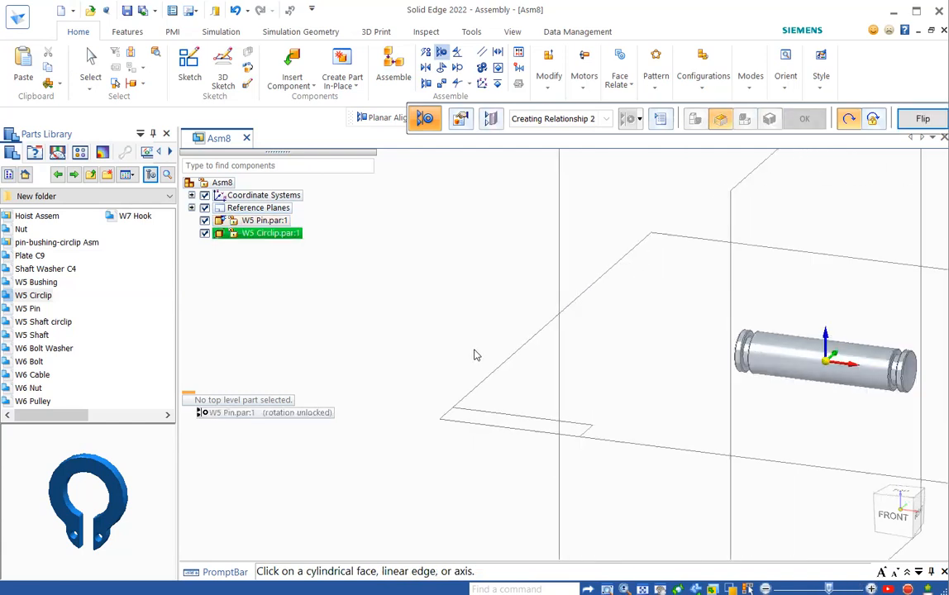
# Step: Mate the circlip's flat face with the side wall of the groove at the pin's negative-X end, using a 0.00 mm offset
pyautogui.scroll(5, 298, 351)
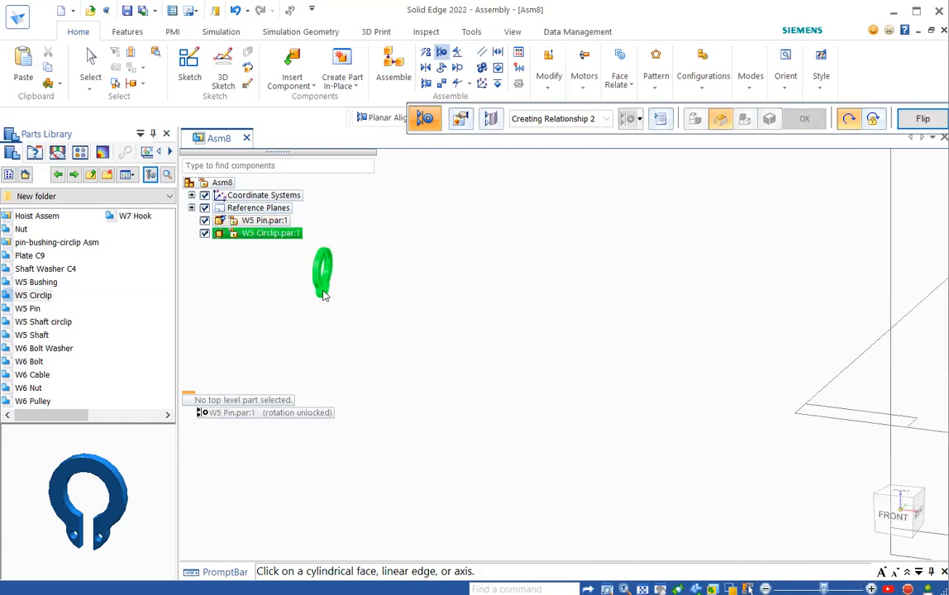
pyautogui.click(425, 69)
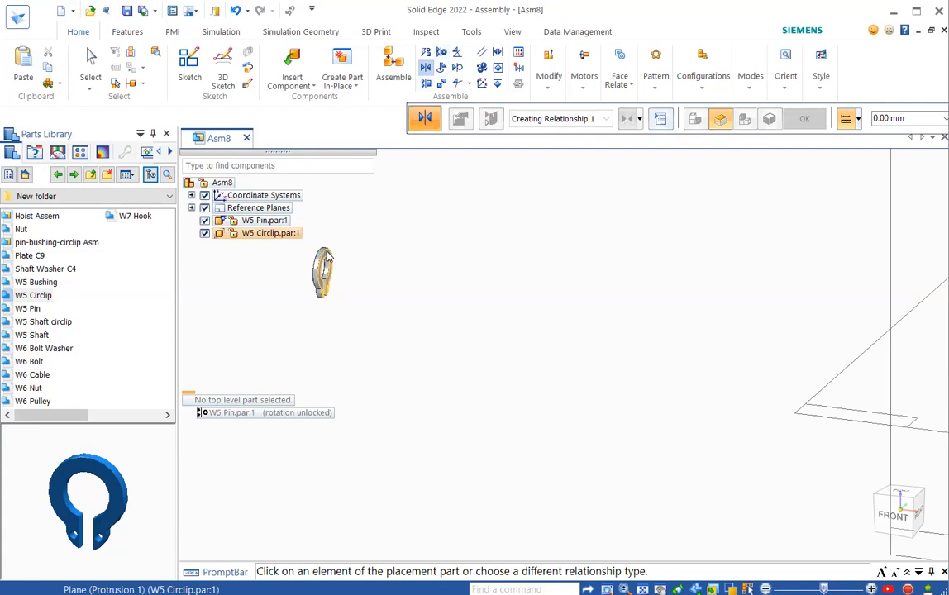
pyautogui.scroll(-3, 331, 263)
pyautogui.scroll(7, 329, 268)
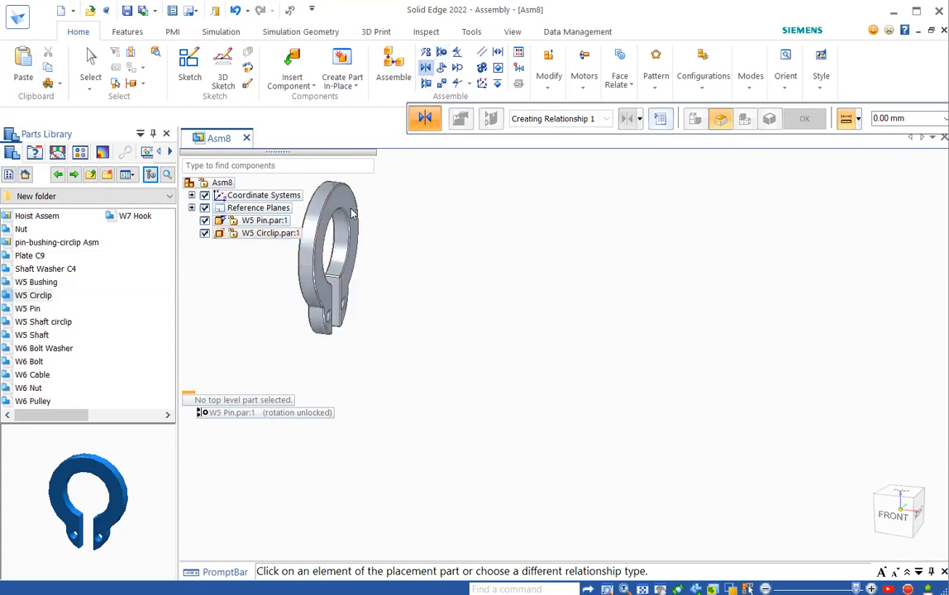
pyautogui.click(351, 211)
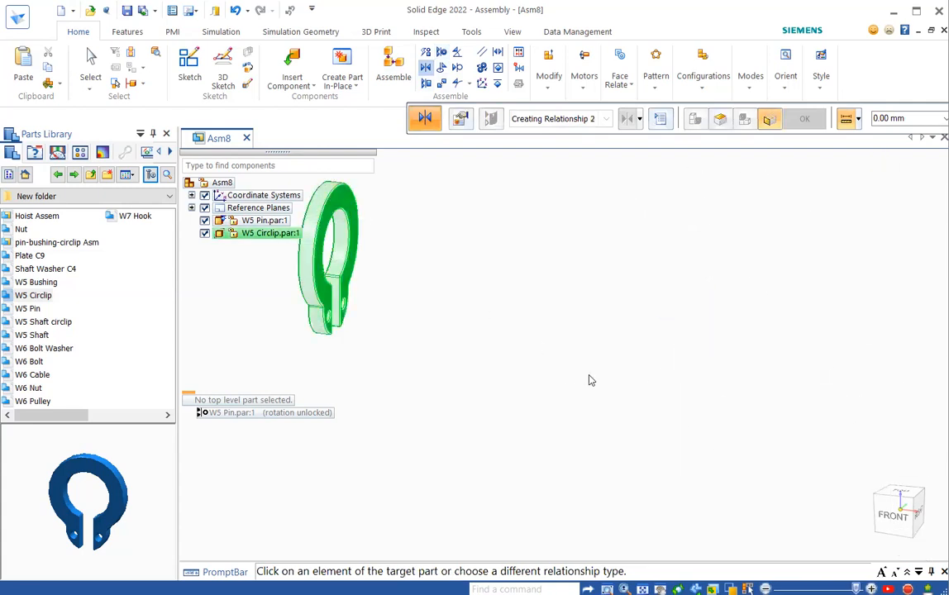
pyautogui.scroll(-2, 591, 380)
pyautogui.scroll(-2, 670, 377)
pyautogui.scroll(2, 902, 393)
pyautogui.scroll(3, 901, 393)
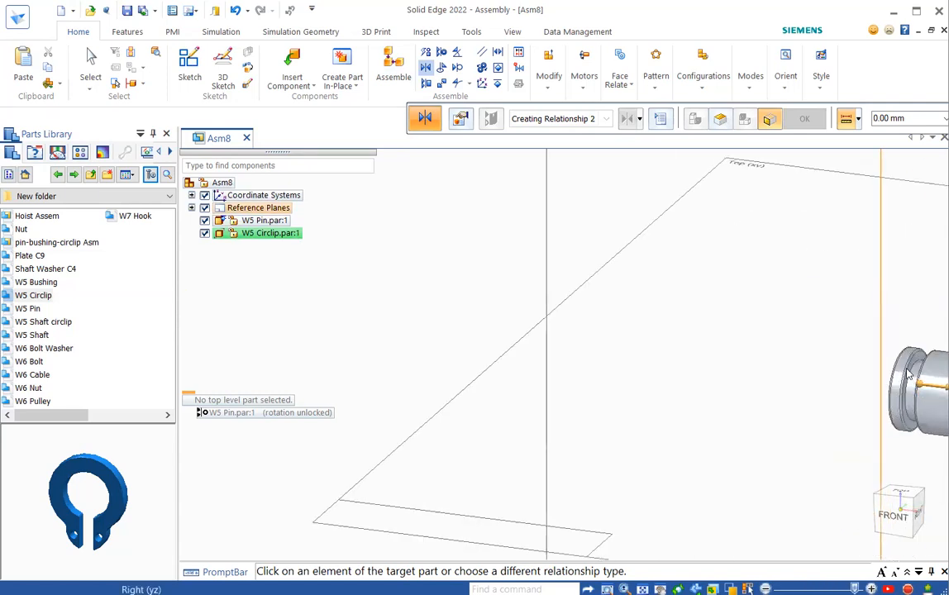
pyautogui.scroll(-4, 774, 367)
pyautogui.scroll(5, 865, 384)
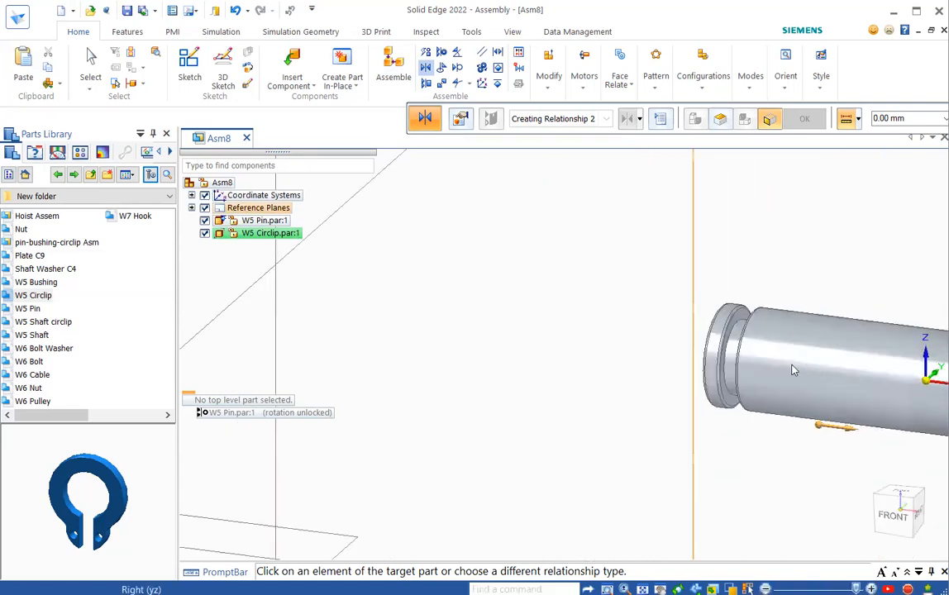
pyautogui.scroll(3, 655, 289)
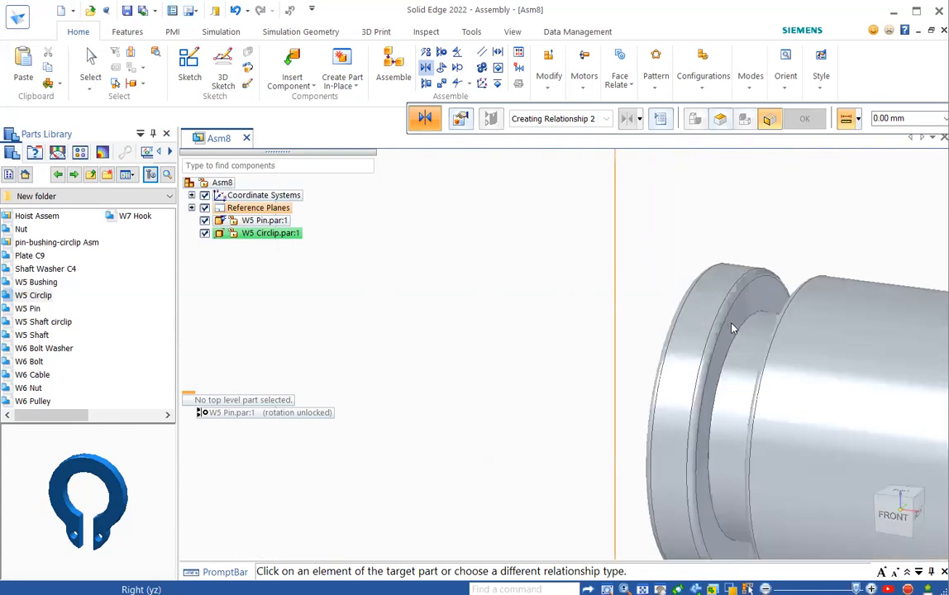
pyautogui.scroll(2, 760, 328)
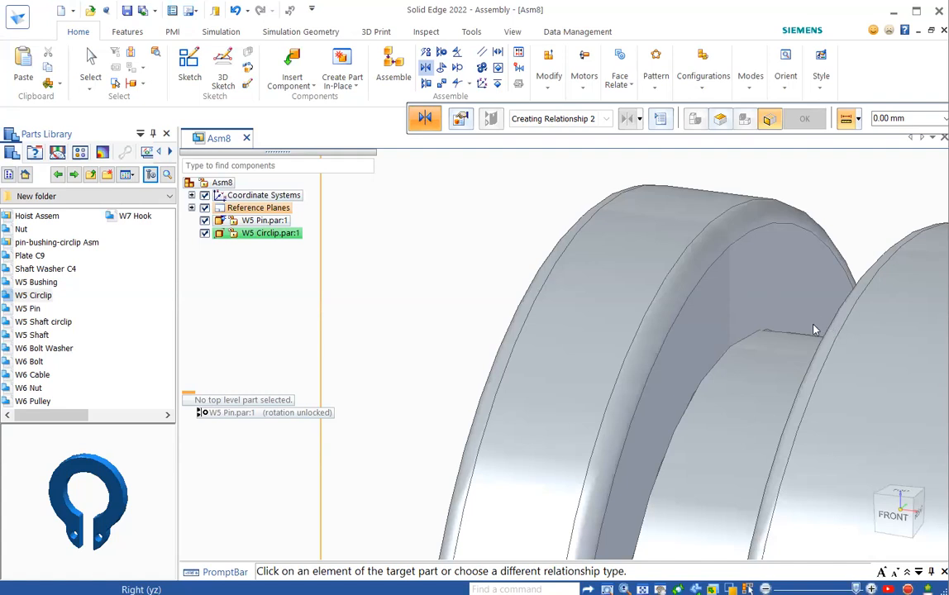
pyautogui.scroll(-4, 705, 324)
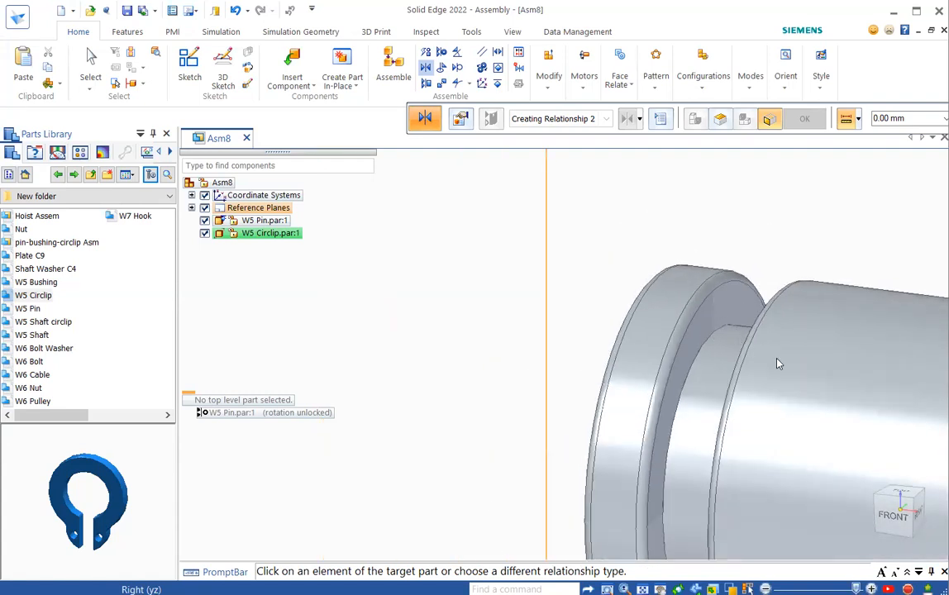
pyautogui.moveTo(764, 371); pyautogui.dragTo(726, 318, button='middle')
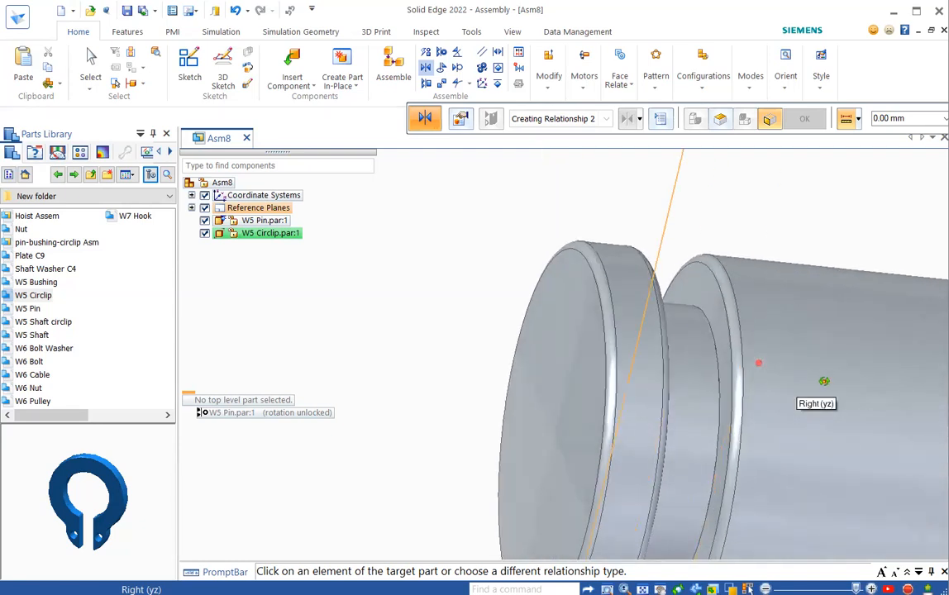
pyautogui.click(720, 307)
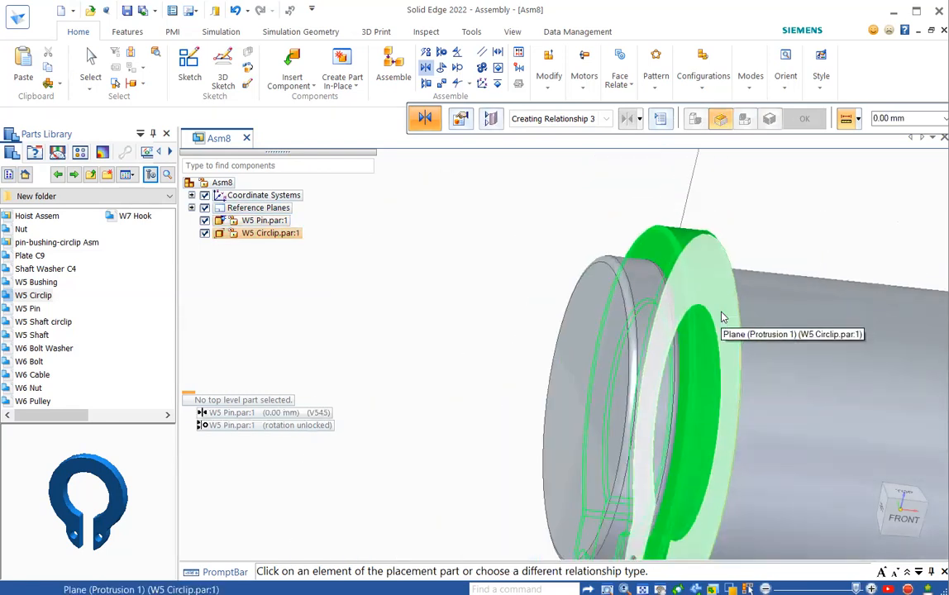
# Step: Add a second W5 Circlip from the Parts Library, placed just below the pin near its free groove
pyautogui.scroll(-3, 721, 318)
pyautogui.moveTo(800, 345); pyautogui.dragTo(513, 299, button='middle')
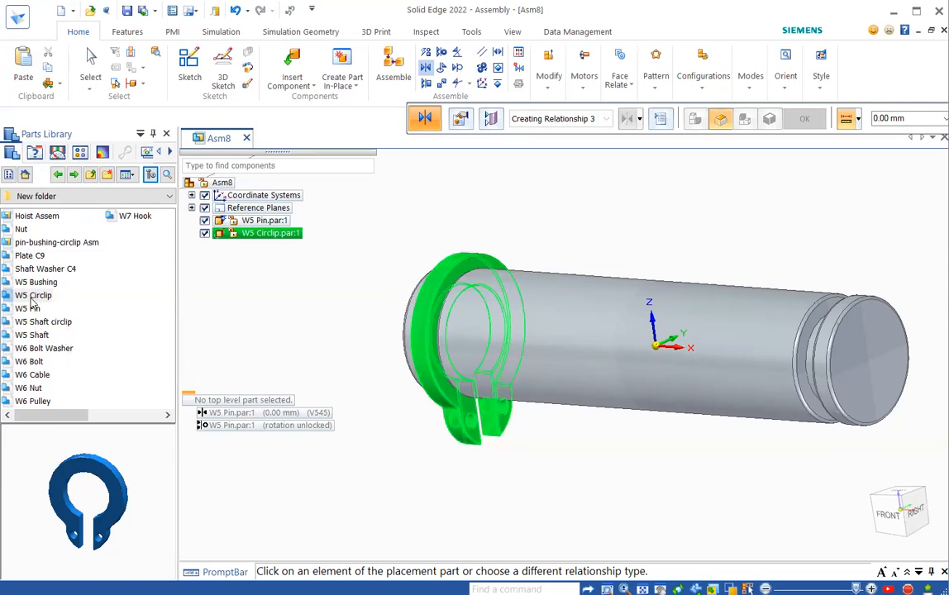
pyautogui.moveTo(32, 304); pyautogui.dragTo(682, 496)
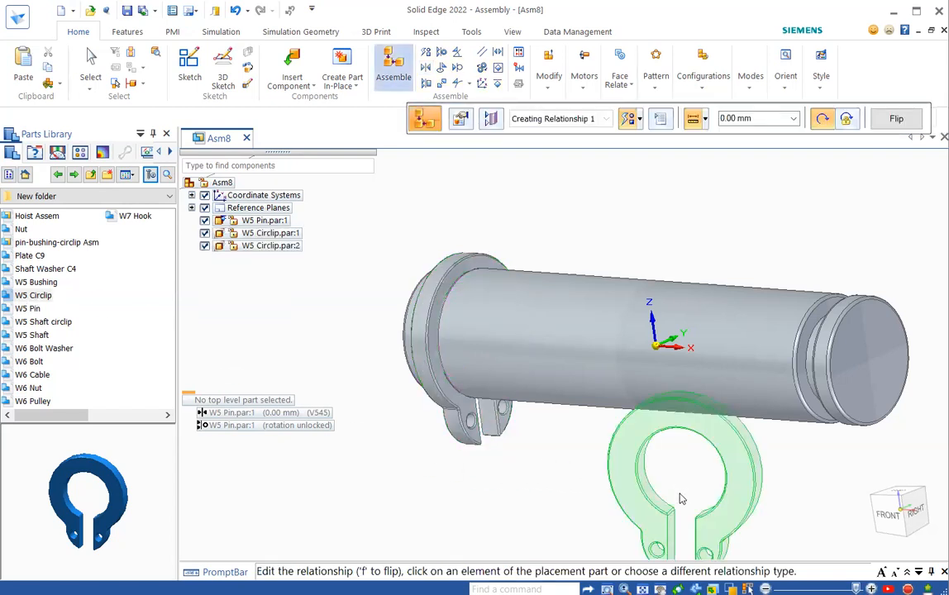
# Step: Axially align the second circlip's inner cylindrical face with the pin's axis, leaving rotation unlocked
pyautogui.click(394, 66)
pyautogui.click(442, 51)
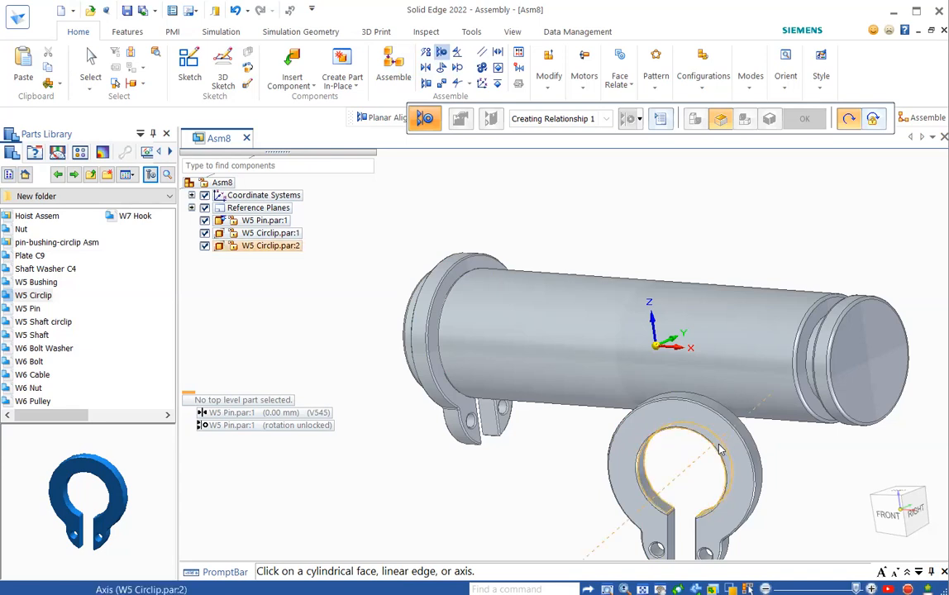
pyautogui.click(720, 449)
pyautogui.click(858, 394)
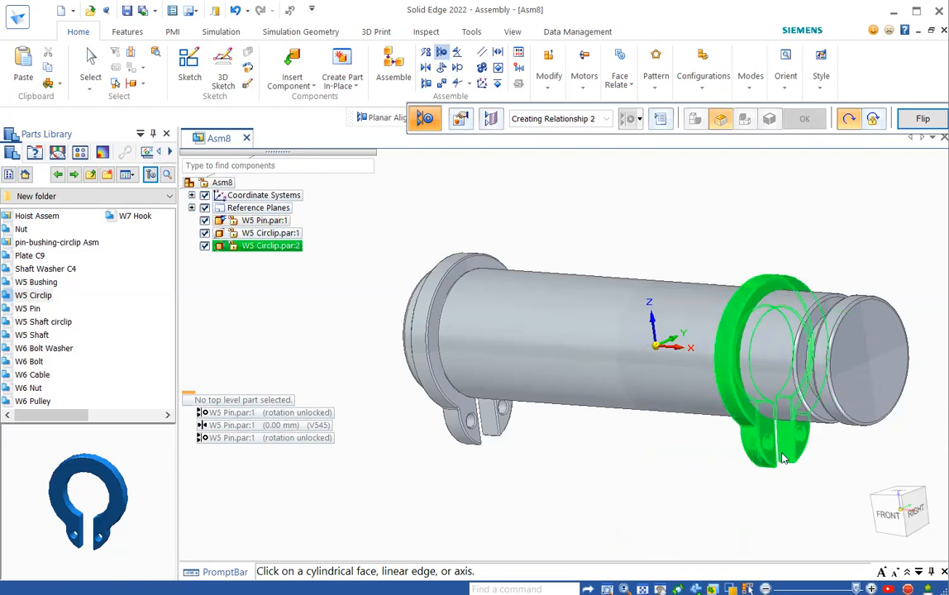
# Step: Mate the second circlip's outward flat face with the outer side wall of the groove at the pin's positive-X end, using a 0.00 mm offset
pyautogui.click(425, 67)
pyautogui.click(762, 291)
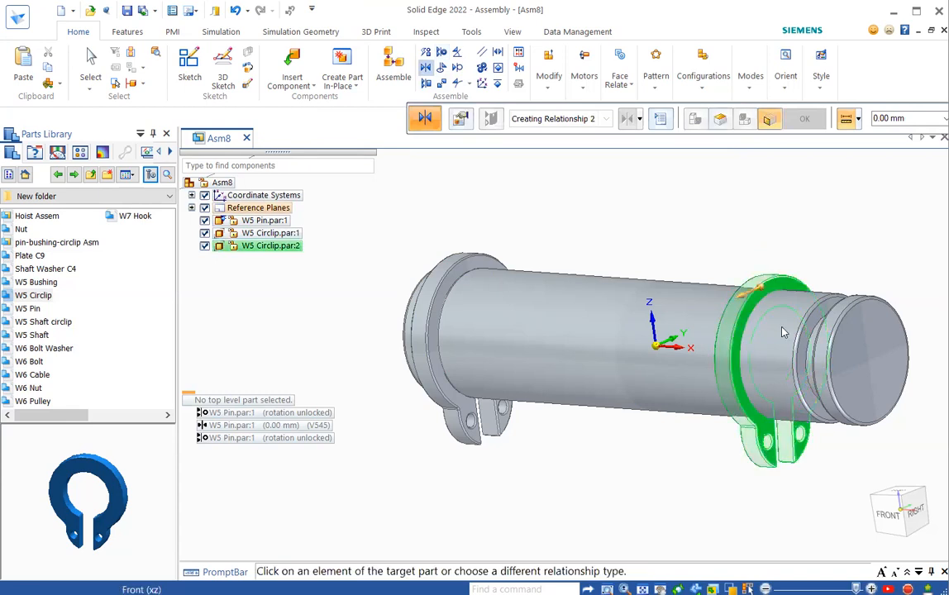
pyautogui.moveTo(795, 431); pyautogui.dragTo(896, 444, button='middle')
pyautogui.scroll(5, 848, 339)
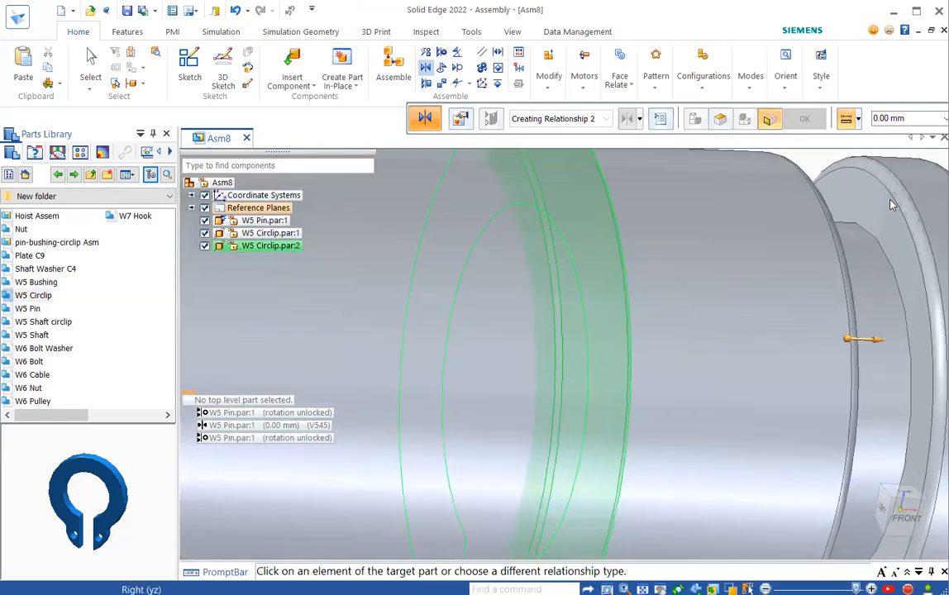
pyautogui.scroll(3, 889, 206)
pyautogui.keyDown('shift'); pyautogui.moveTo(883, 213); pyautogui.dragTo(731, 248, button='middle'); pyautogui.keyUp('shift')
pyautogui.moveTo(818, 257); pyautogui.dragTo(755, 252, button='middle')
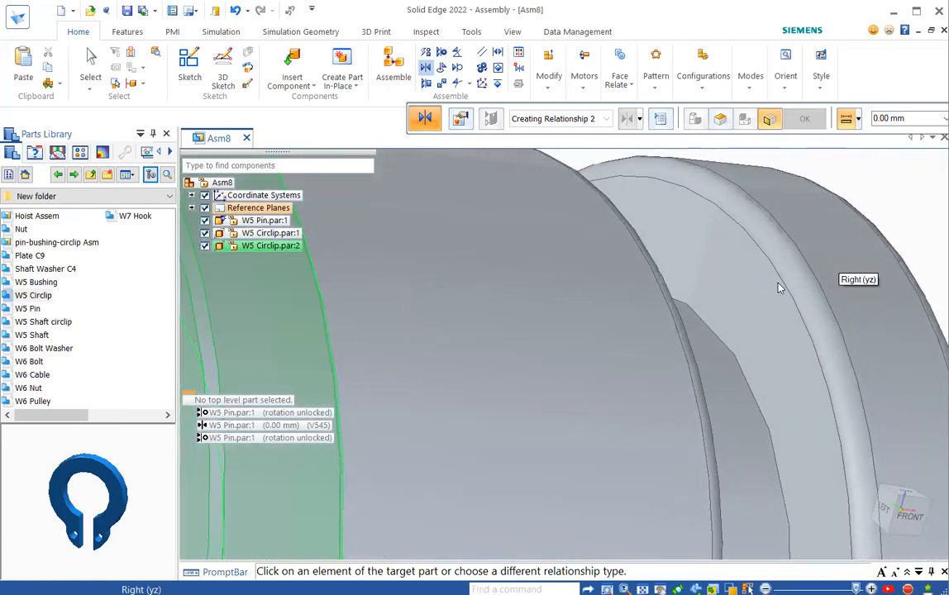
pyautogui.scroll(1, 776, 290)
pyautogui.scroll(-3, 774, 282)
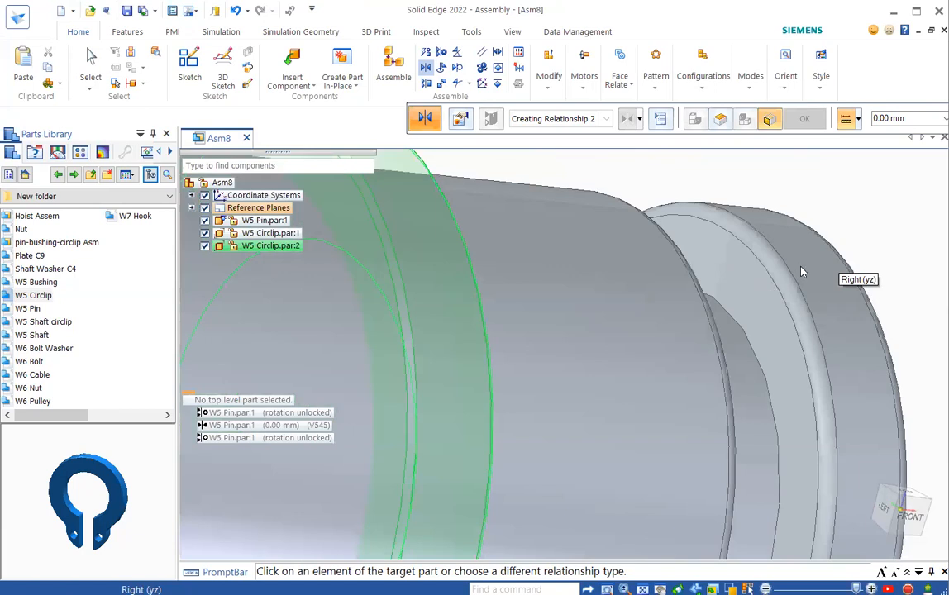
pyautogui.moveTo(778, 271); pyautogui.dragTo(756, 279, button='middle')
pyautogui.click(756, 266)
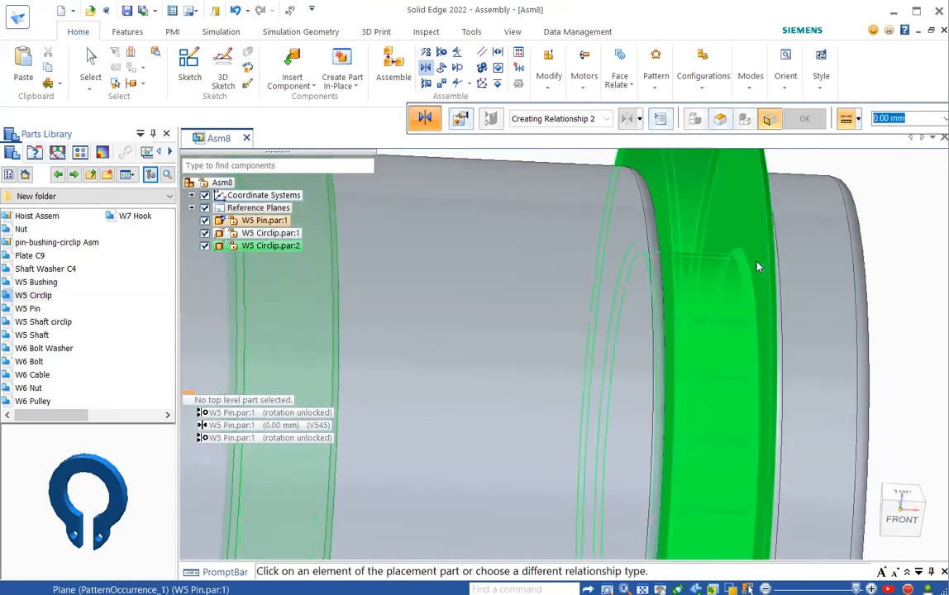
pyautogui.scroll(-5, 772, 284)
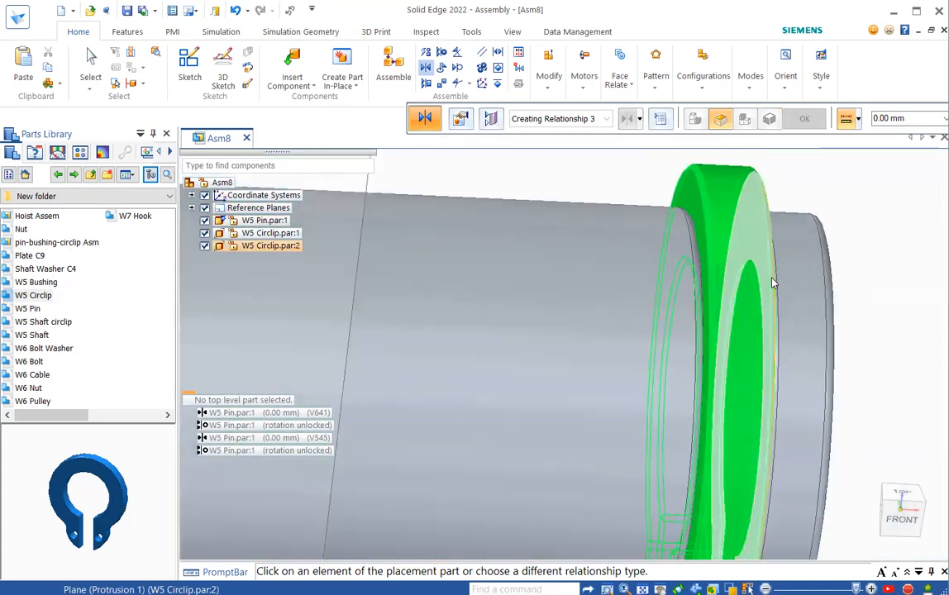
pyautogui.moveTo(734, 323); pyautogui.dragTo(823, 376, button='middle')
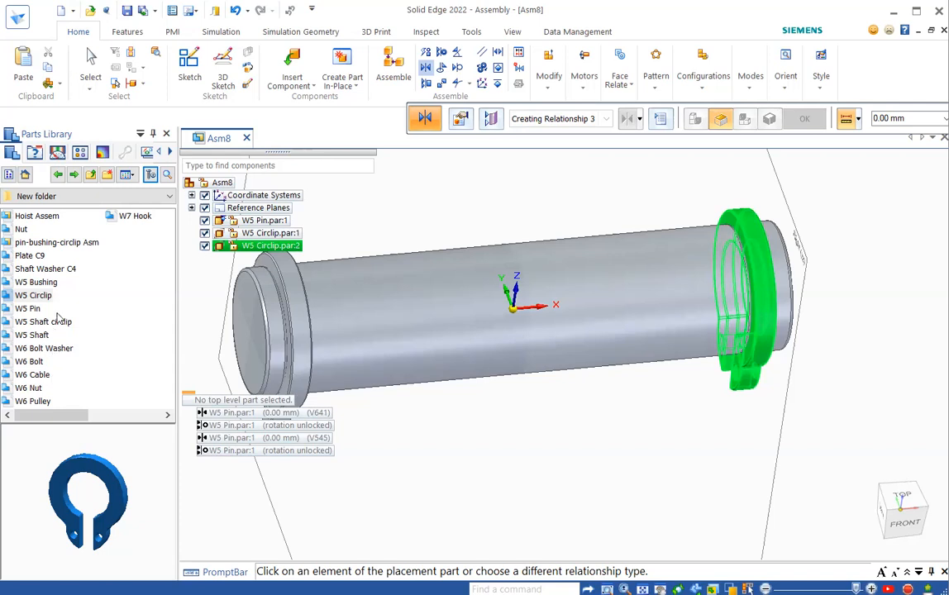
# Step: Add the W5 Bushing from the Parts Library and axially align its bore with the pin's cylindrical face, leaving rotation unlocked
pyautogui.click(41, 282)
pyautogui.moveTo(46, 286); pyautogui.dragTo(584, 454)
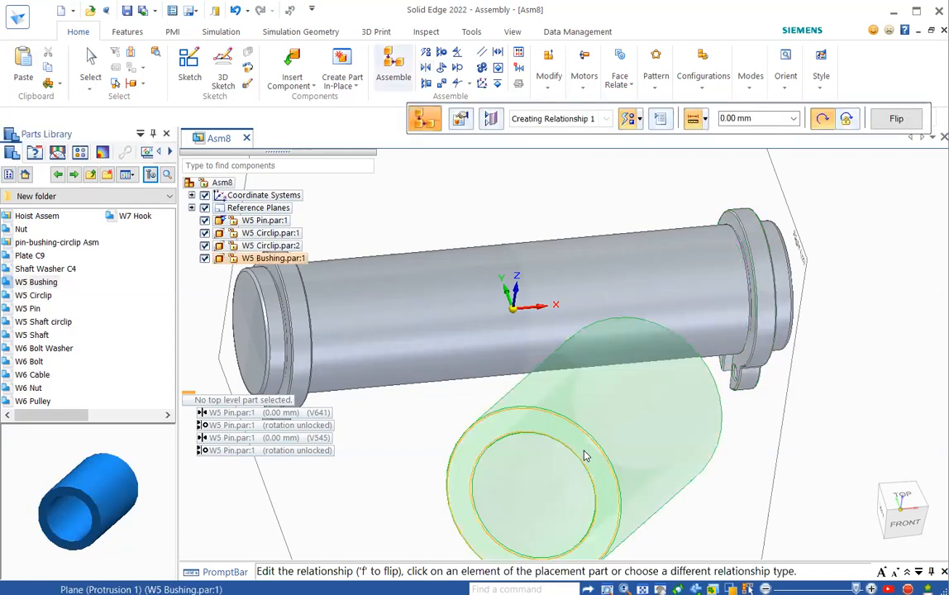
pyautogui.click(393, 68)
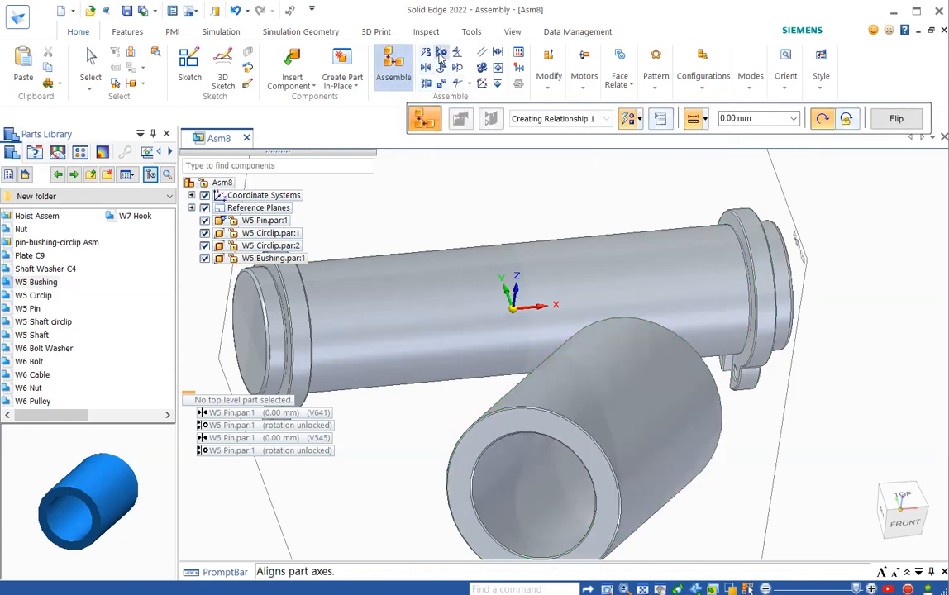
pyautogui.click(442, 53)
pyautogui.click(526, 498)
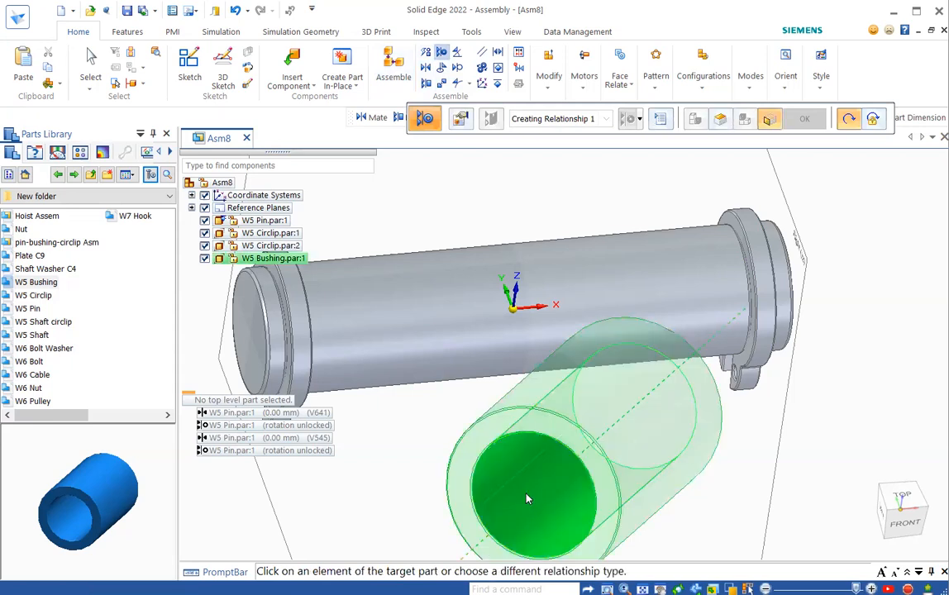
pyautogui.click(589, 275)
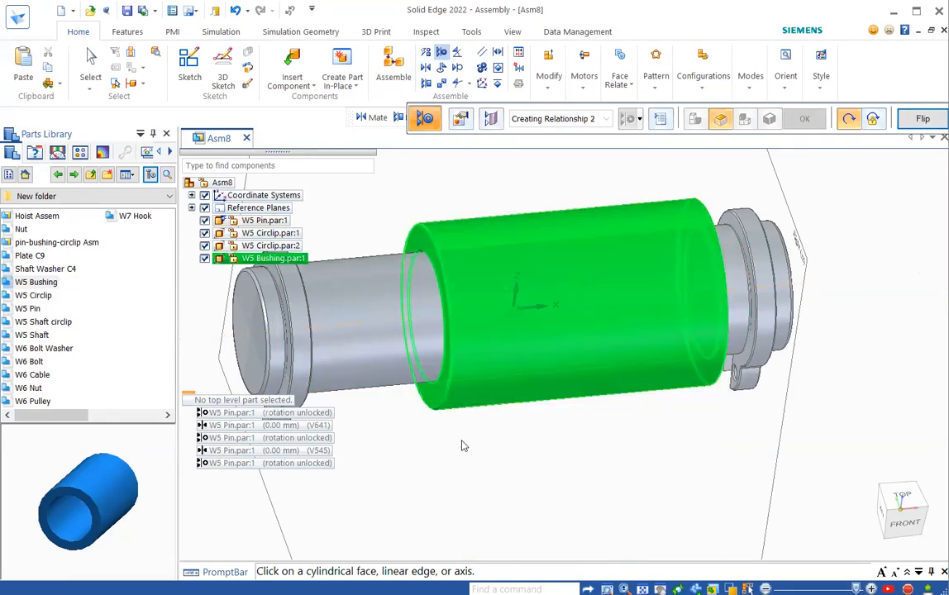
# Step: Planar align the bushing's negative-X end face with the pin's end face on the same side, using a 0.00 mm offset
pyautogui.click(424, 84)
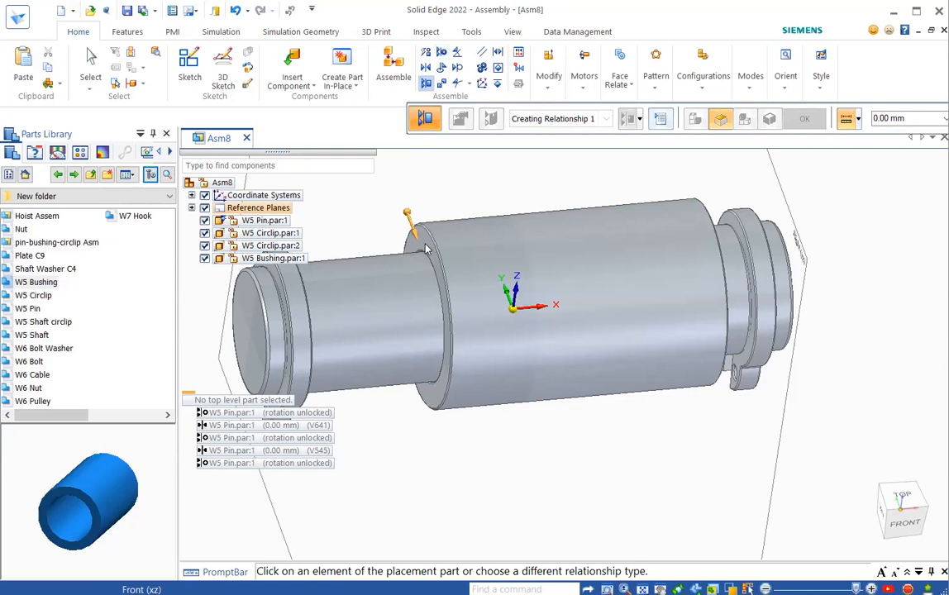
pyautogui.scroll(3, 426, 249)
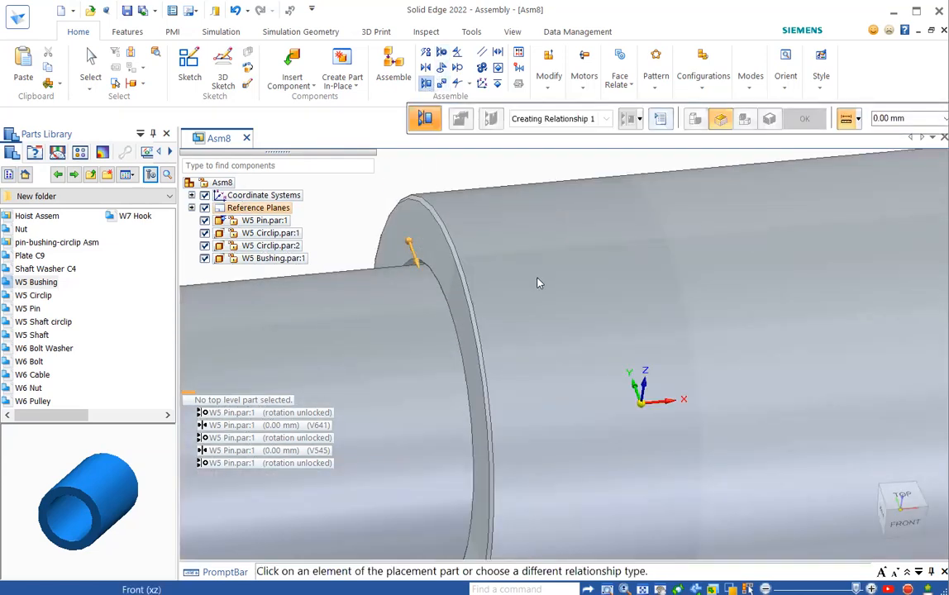
pyautogui.keyDown('shift'); pyautogui.moveTo(520, 270); pyautogui.dragTo(781, 234, button='middle'); pyautogui.keyUp('shift')
pyautogui.scroll(-3, 765, 250)
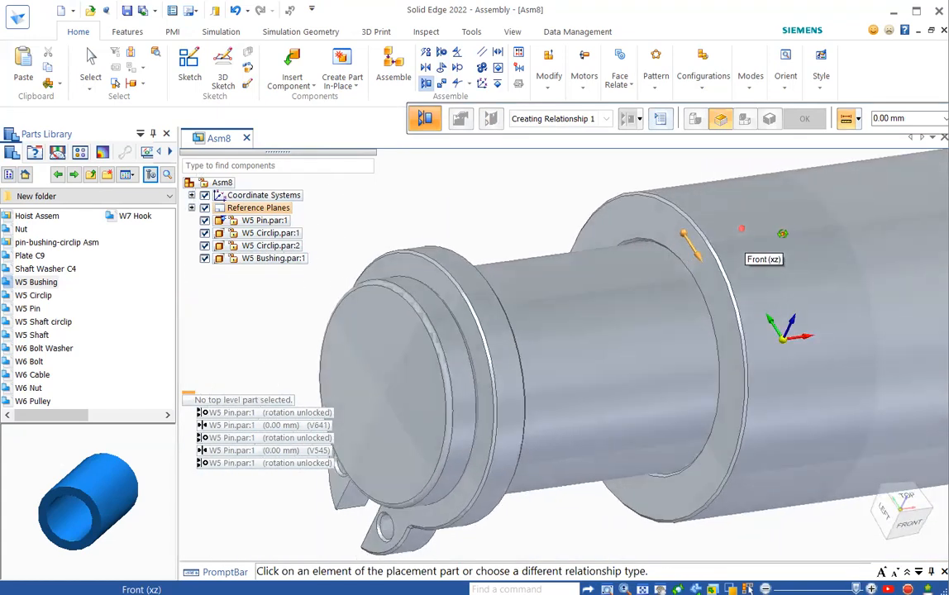
pyautogui.scroll(3, 640, 205)
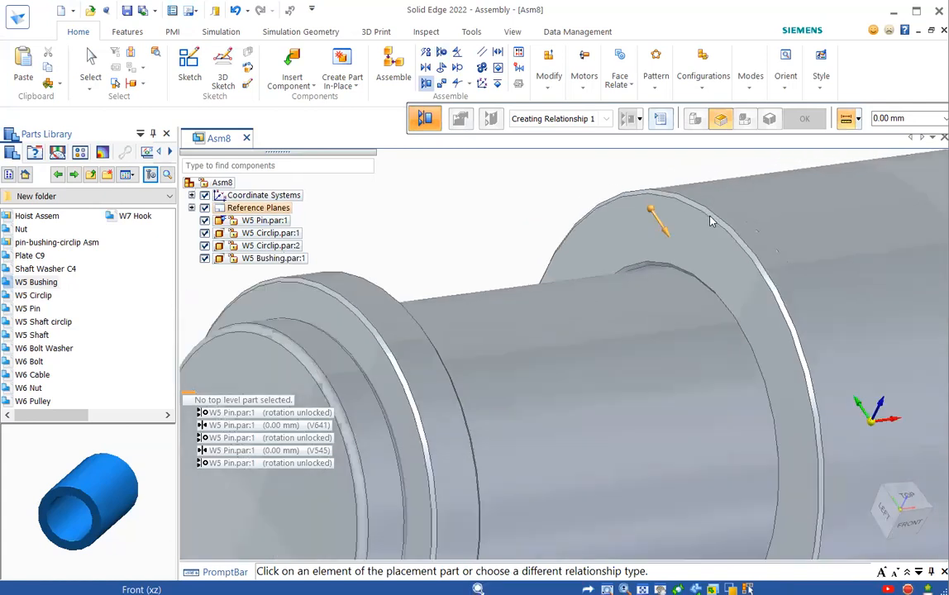
pyautogui.scroll(-3, 708, 219)
pyautogui.click(759, 449)
pyautogui.click(440, 388)
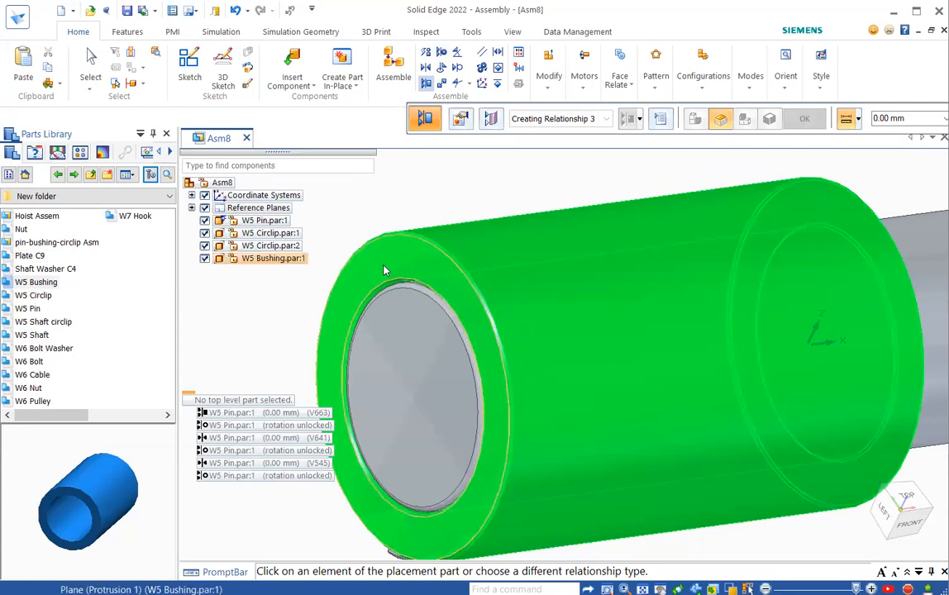
pyautogui.click(92, 62)
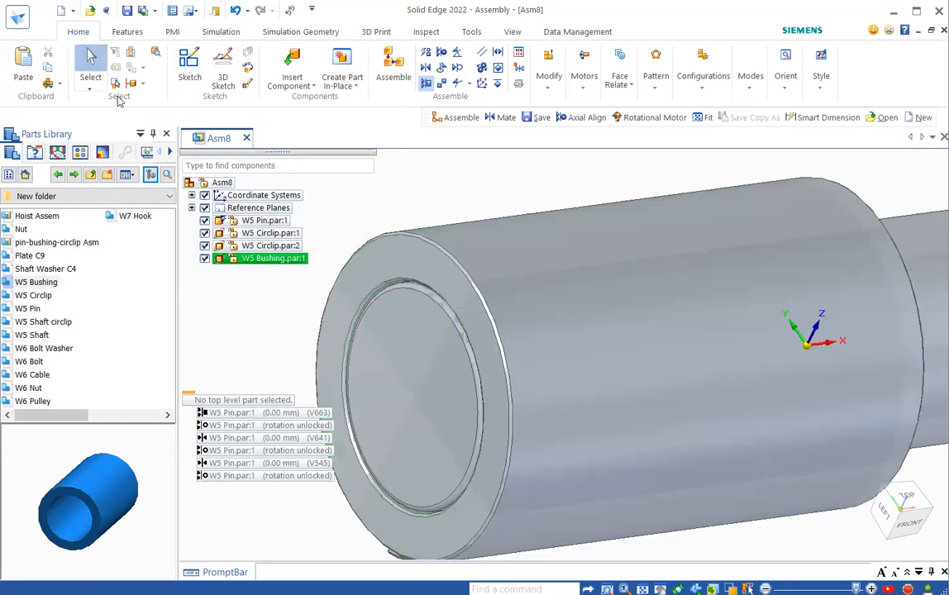
# Step: Set the offset of the bushing's planar alignment with the pin's end face to 9.00 mm
pyautogui.click(246, 258)
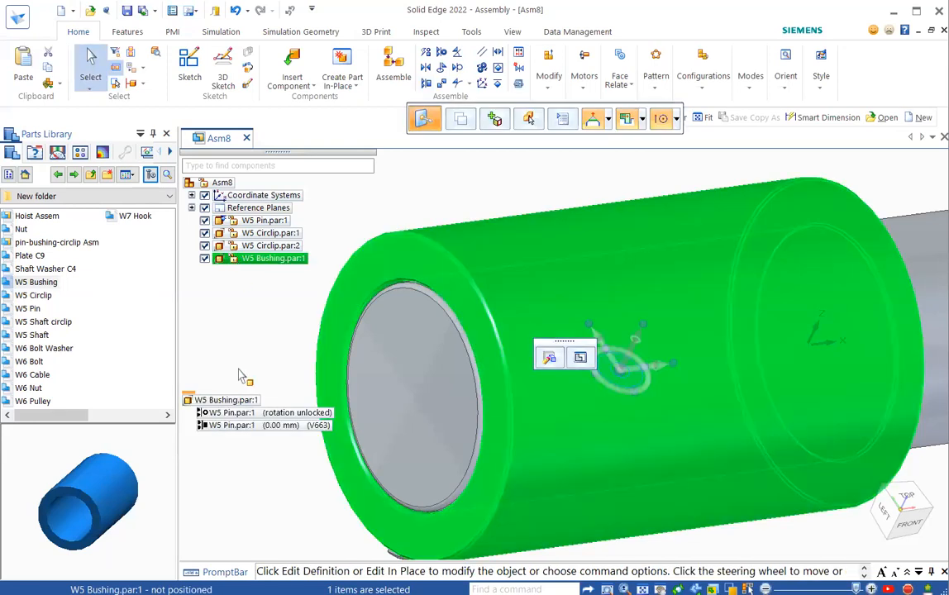
pyautogui.click(240, 426)
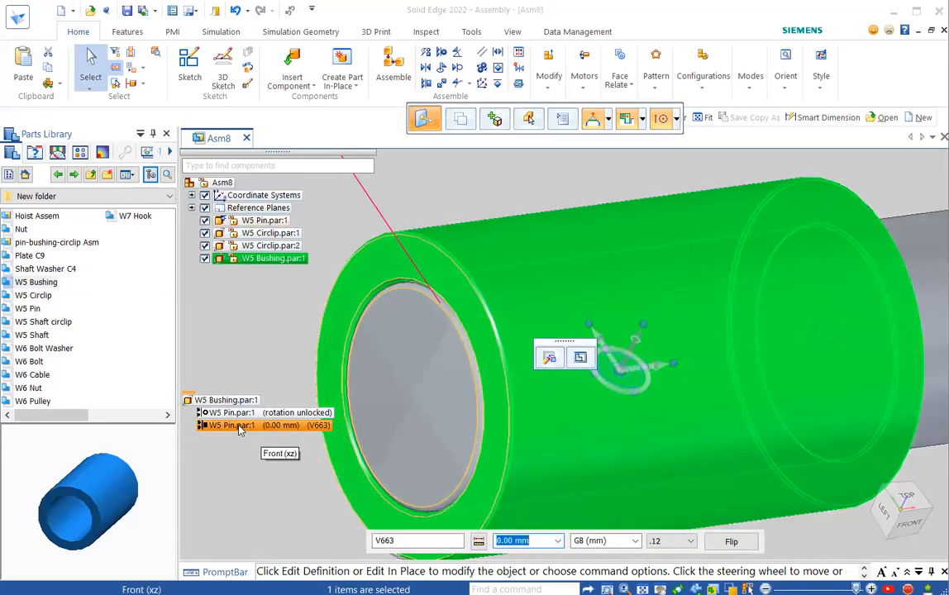
pyautogui.write('9')
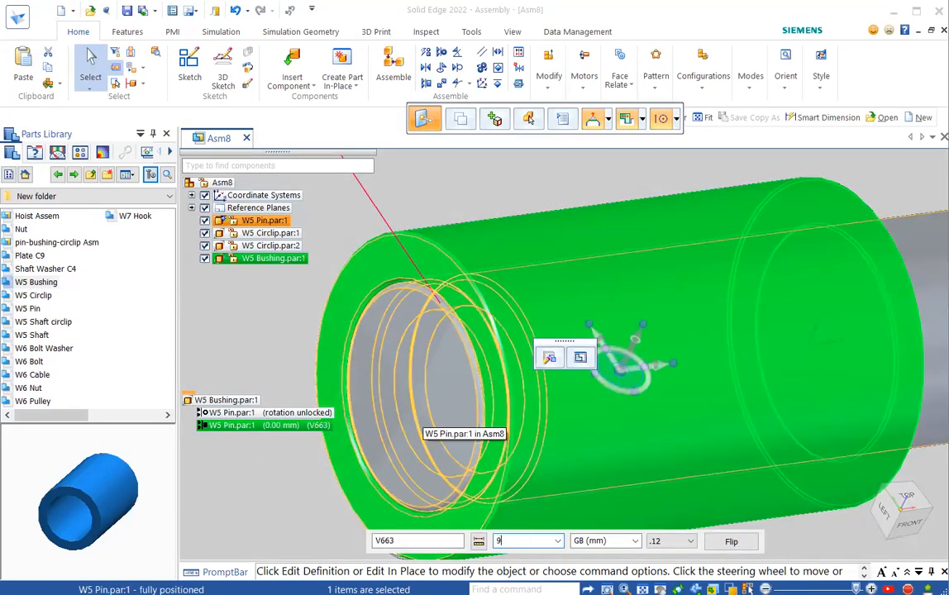
pyautogui.press('Return')
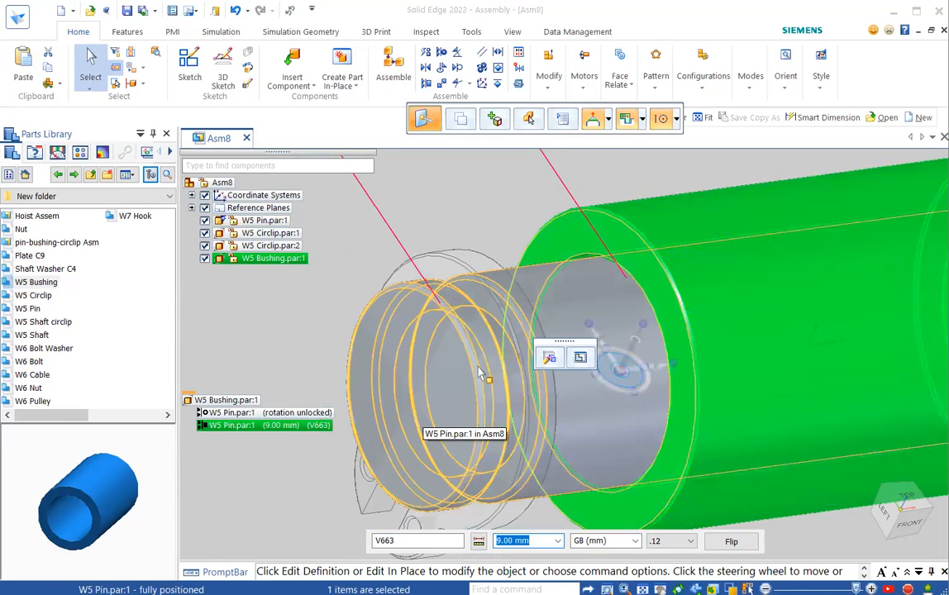
pyautogui.hotkey('ctrl', 't')
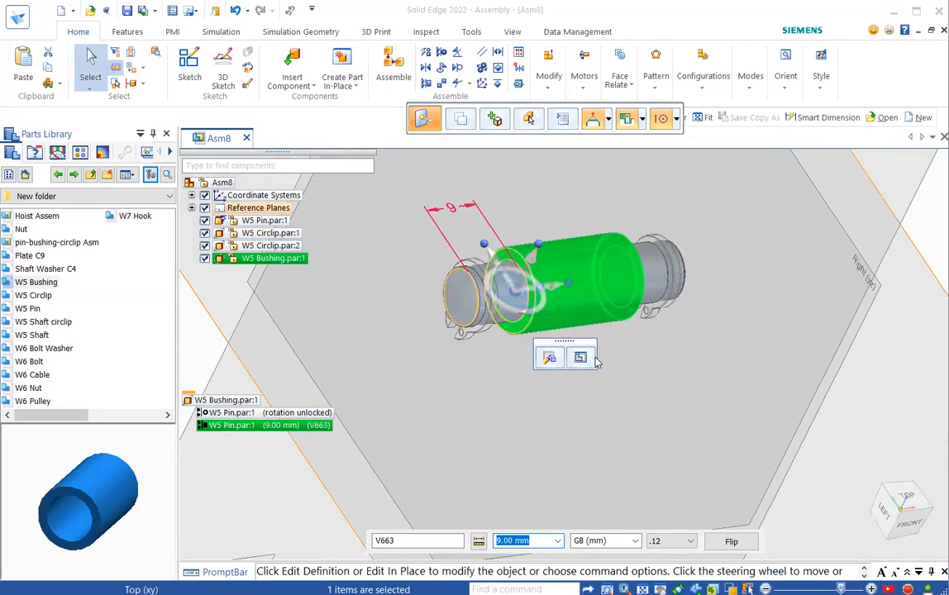
pyautogui.hotkey('ctrl', 'r')
pyautogui.press('Escape')
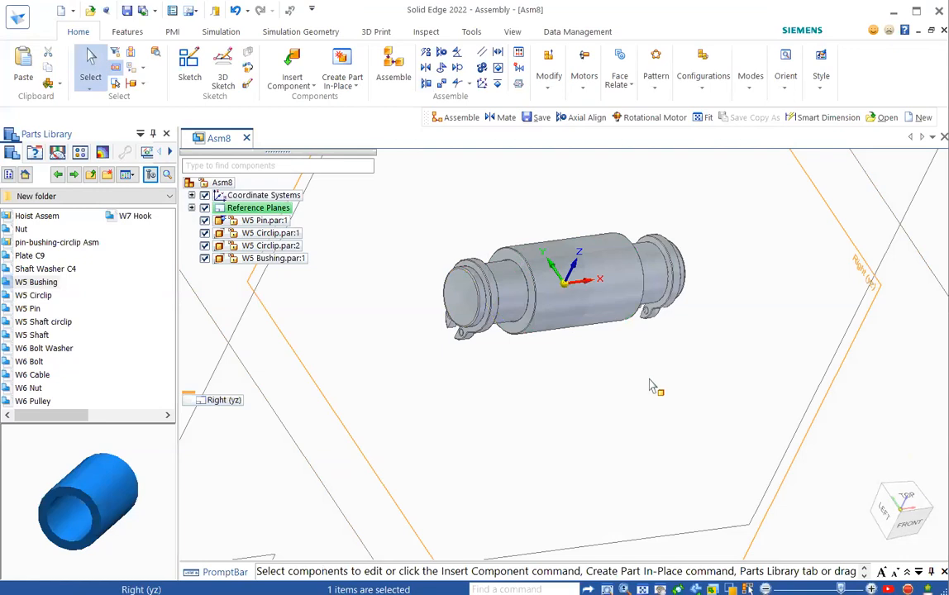
pyautogui.moveTo(635, 362); pyautogui.dragTo(612, 343, button='middle')
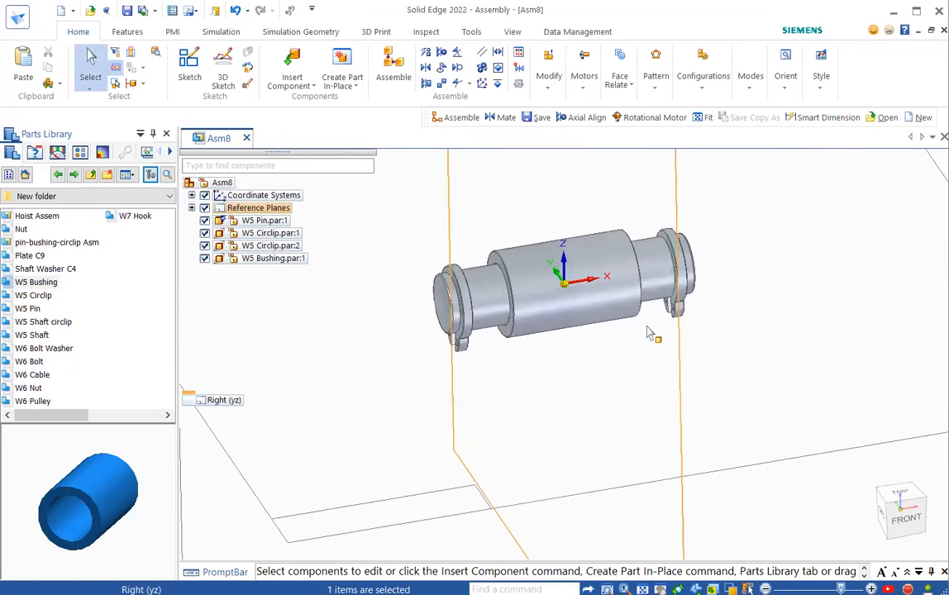